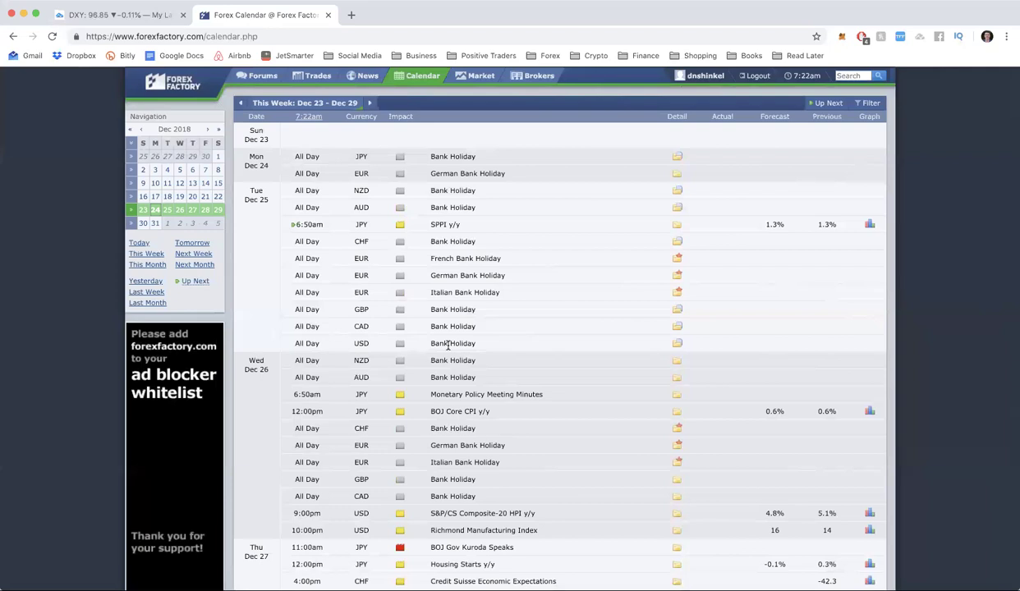
Examine the economic calendar's events from Dec 25 through Dec 28, including the high-impact releases
{"action": "scroll", "coordinate": [448, 347], "scroll_direction": "down", "scroll_amount": 5}
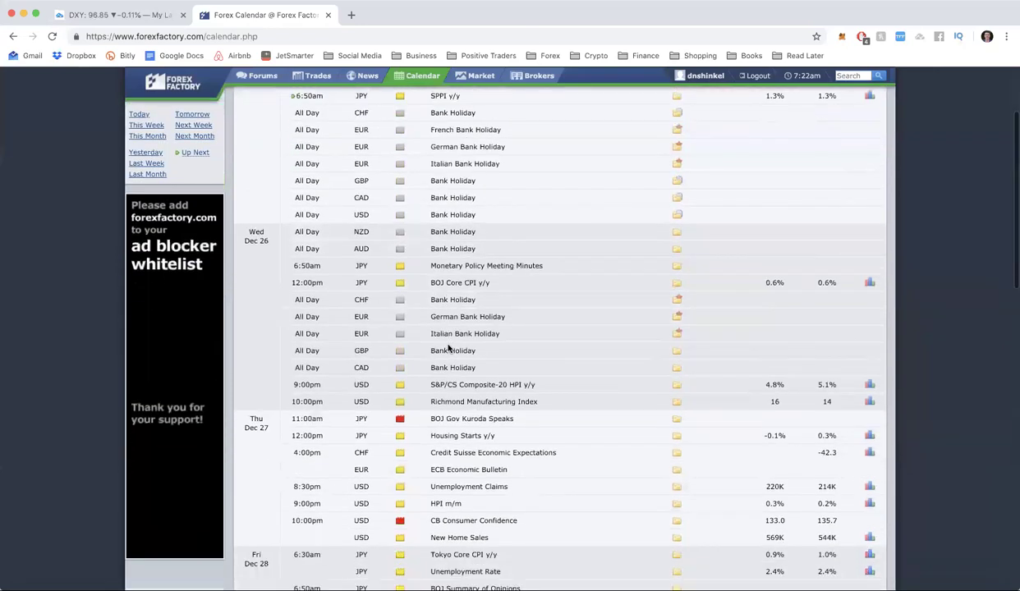
{"action": "scroll", "coordinate": [447, 347], "scroll_direction": "down", "scroll_amount": 4}
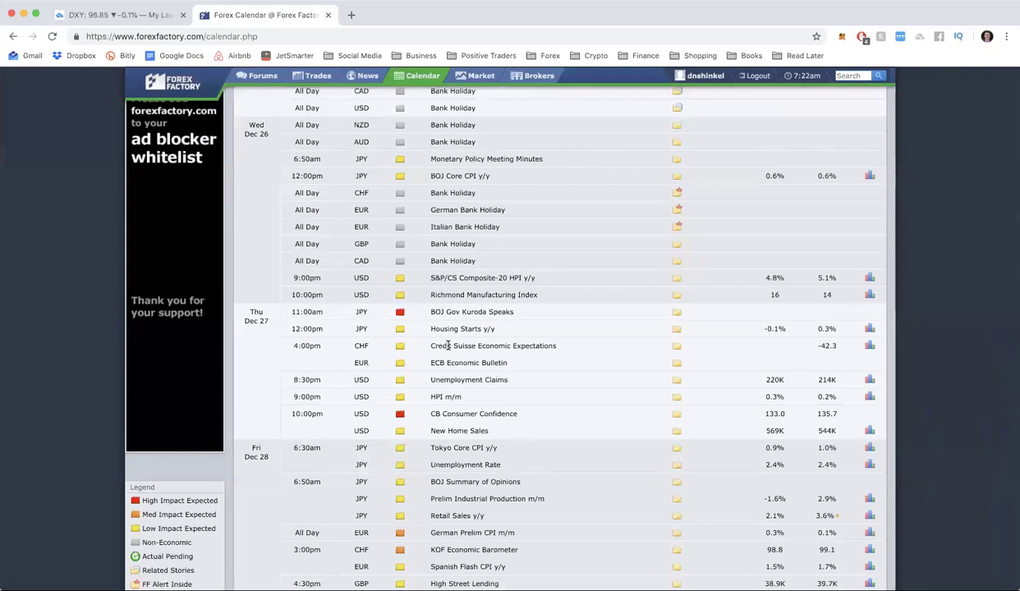
Switch to the DXY chart and examine weekly price action since 2016 against the red trendline, Fibonacci levels and horizontal zones
{"action": "left_click", "coordinate": [148, 25]}
{"action": "scroll", "coordinate": [428, 232], "scroll_direction": "down", "scroll_amount": 3}
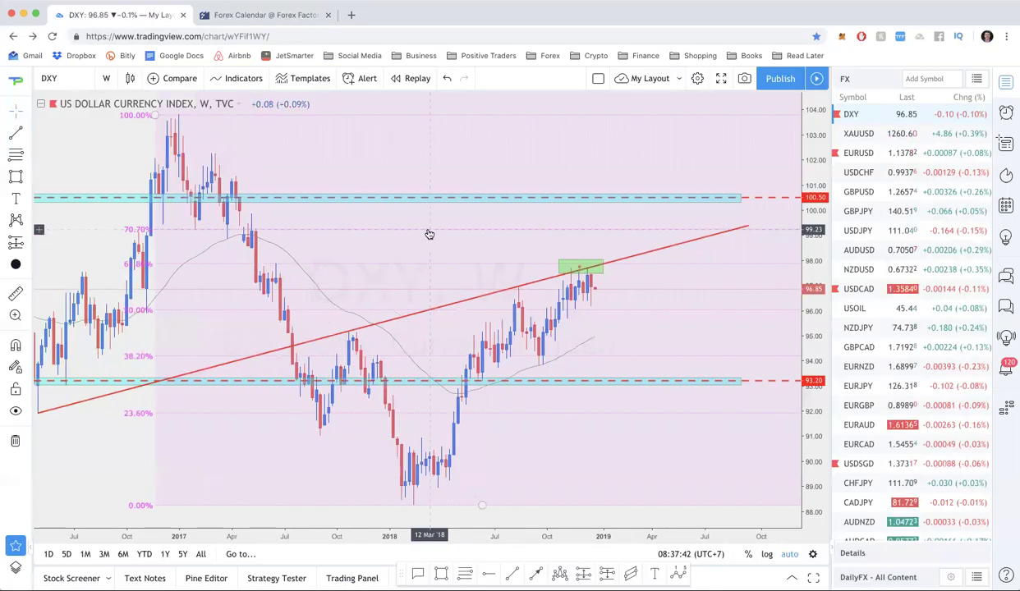
{"action": "scroll", "coordinate": [427, 234], "scroll_direction": "left", "scroll_amount": 3}
{"action": "scroll", "coordinate": [428, 234], "scroll_direction": "right", "scroll_amount": 3}
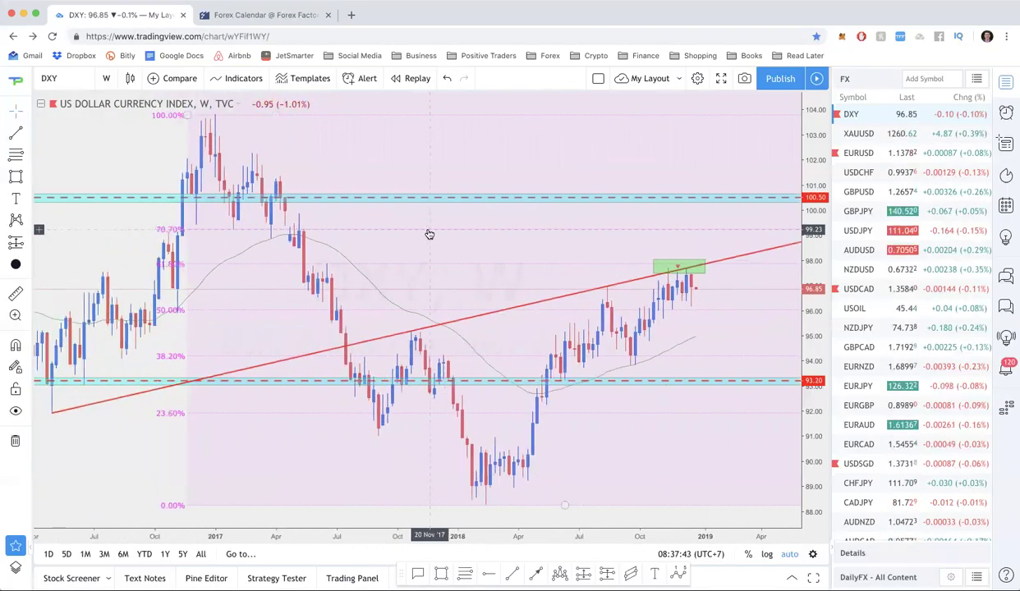
{"action": "scroll", "coordinate": [429, 235], "scroll_direction": "right", "scroll_amount": 3}
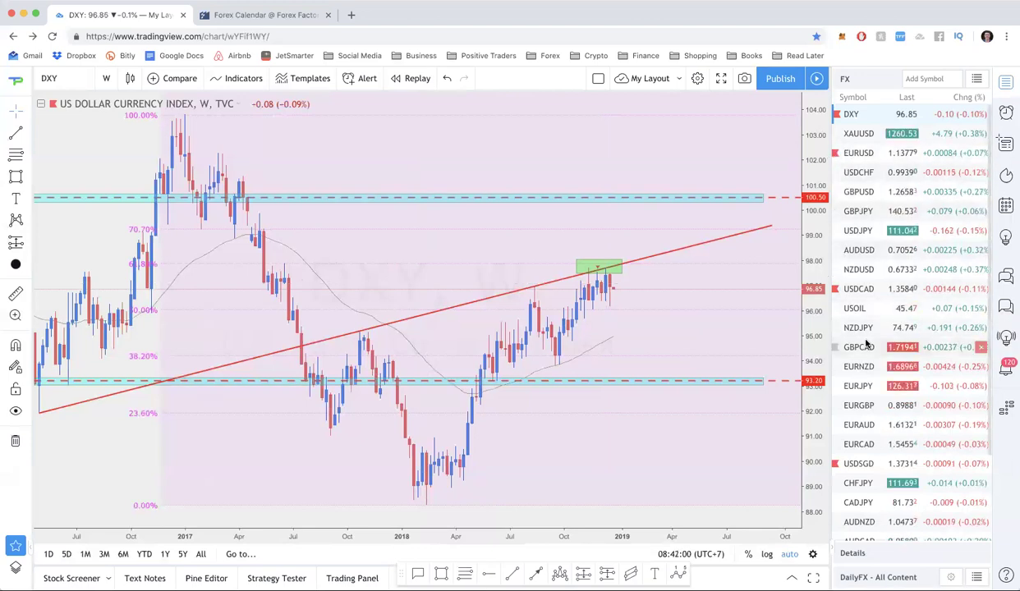
{"action": "scroll", "coordinate": [711, 246], "scroll_direction": "down", "scroll_amount": 3}
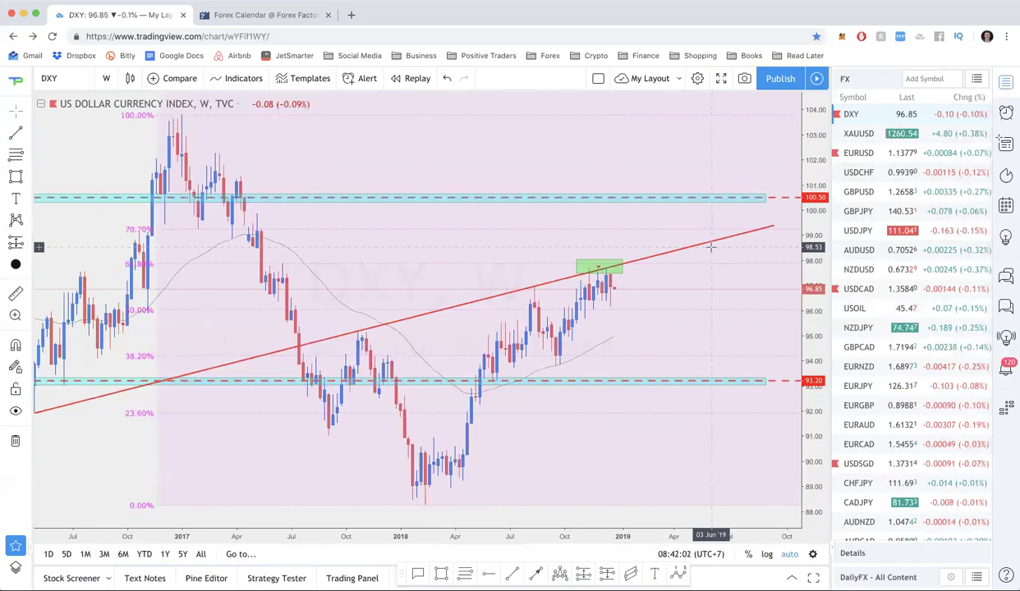
{"action": "scroll", "coordinate": [711, 246], "scroll_direction": "down", "scroll_amount": 3}
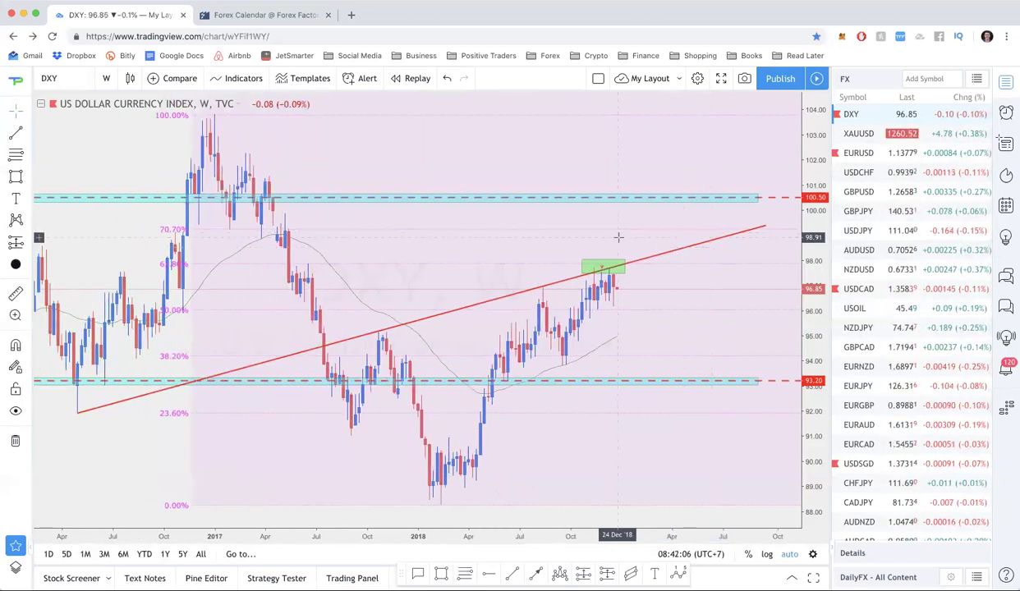
{"action": "scroll", "coordinate": [618, 237], "scroll_direction": "up", "scroll_amount": 3}
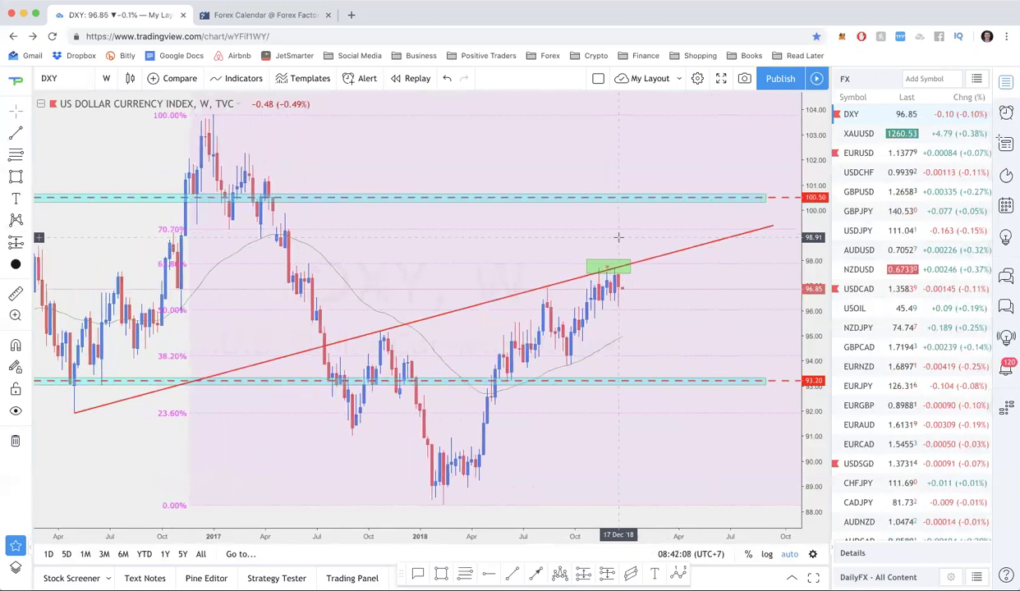
{"action": "scroll", "coordinate": [618, 237], "scroll_direction": "down", "scroll_amount": 1}
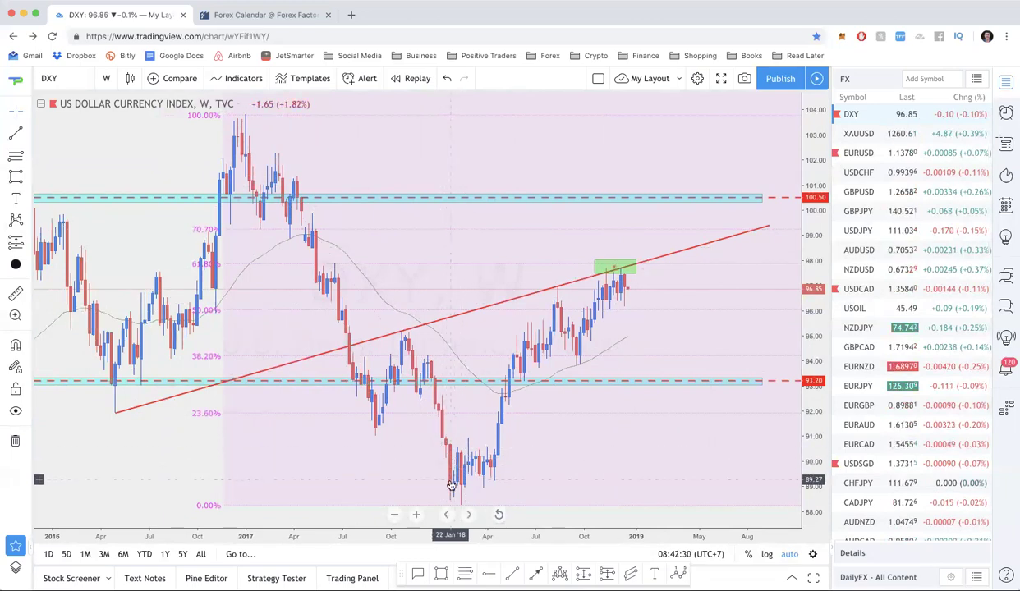
{"action": "scroll", "coordinate": [451, 489], "scroll_direction": "up", "scroll_amount": 1}
{"action": "scroll", "coordinate": [444, 485], "scroll_direction": "up", "scroll_amount": 1}
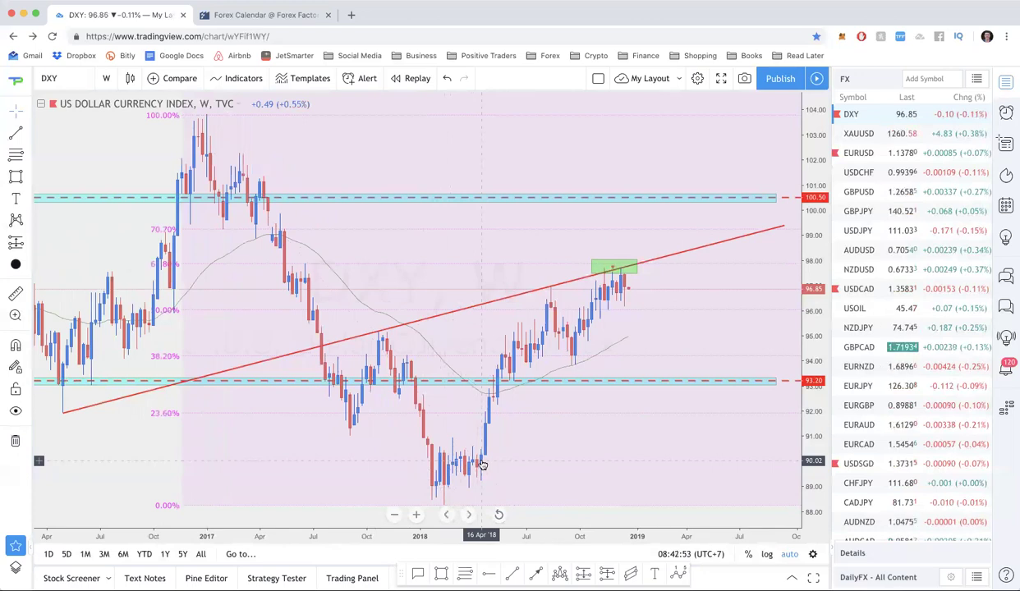
Examine up close the November and December 2018 weekly candles at the green resistance zone
{"action": "scroll", "coordinate": [526, 395], "scroll_direction": "up", "scroll_amount": 3}
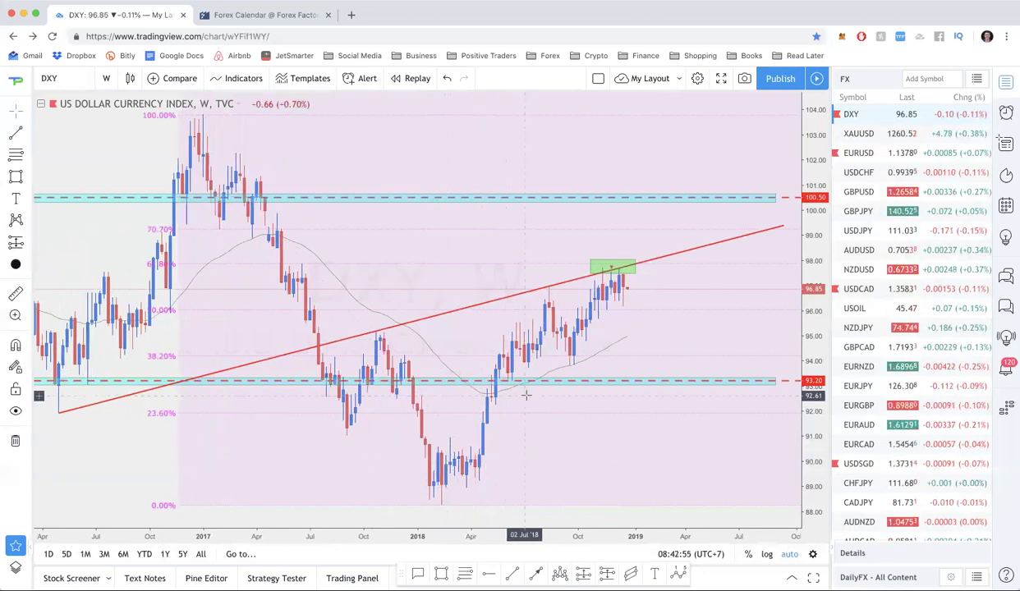
{"action": "scroll", "coordinate": [526, 395], "scroll_direction": "up", "scroll_amount": 5}
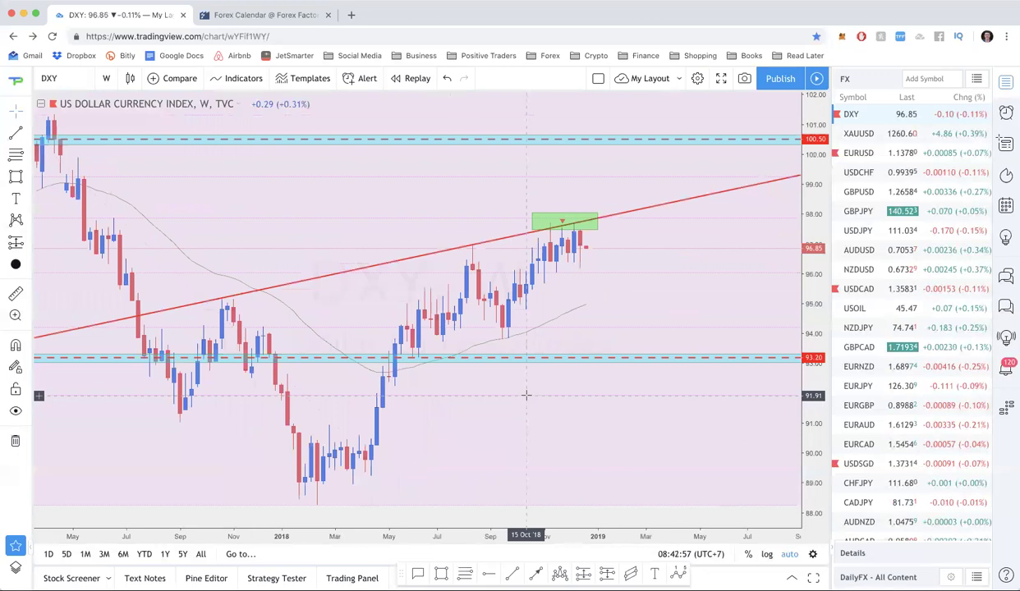
{"action": "scroll", "coordinate": [525, 395], "scroll_direction": "up", "scroll_amount": 8}
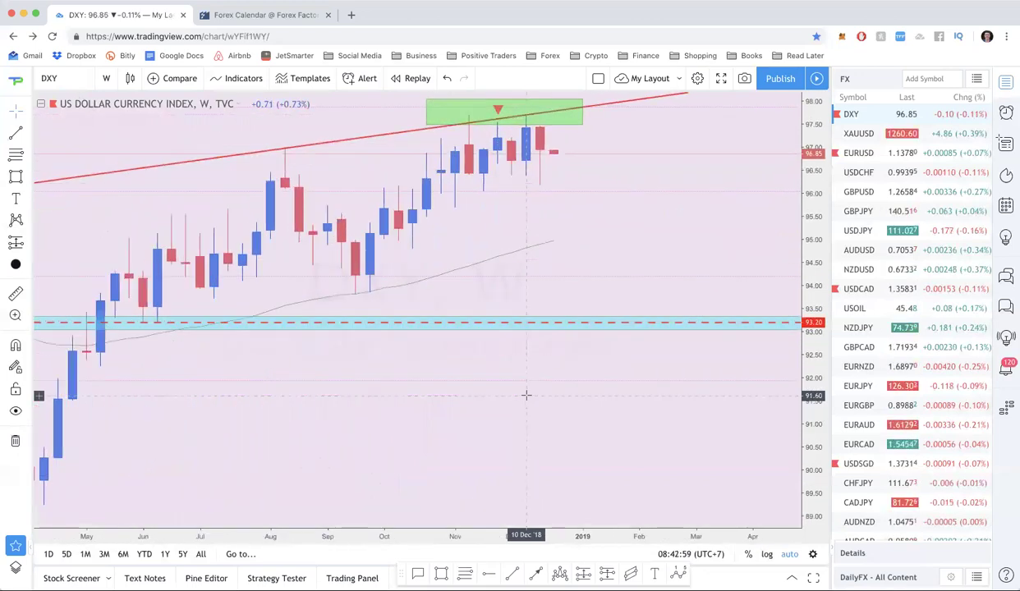
{"action": "scroll", "coordinate": [412, 227], "scroll_direction": "down", "scroll_amount": 1}
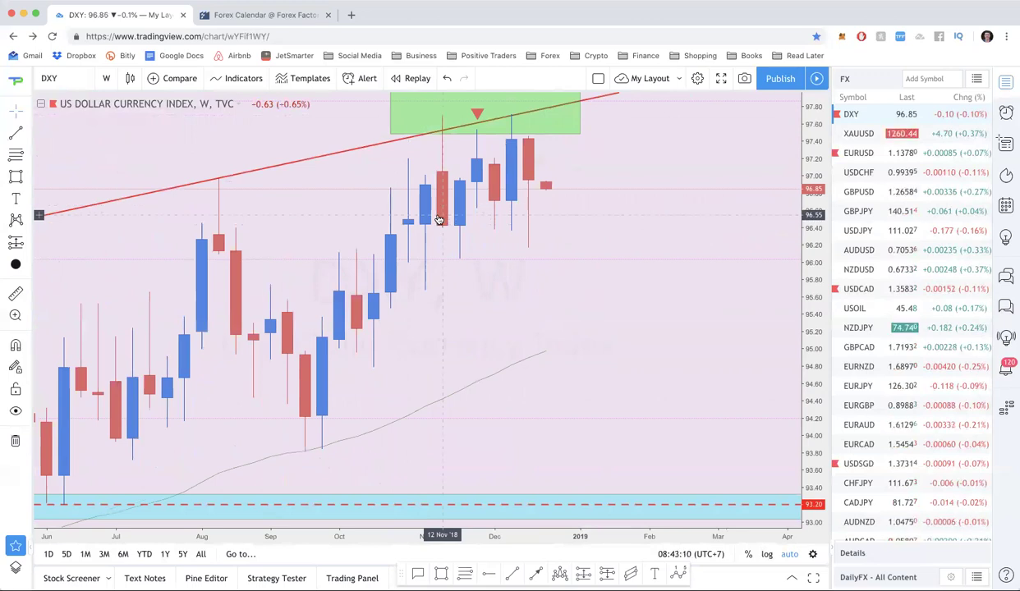
{"action": "scroll", "coordinate": [439, 215], "scroll_direction": "down", "scroll_amount": 3}
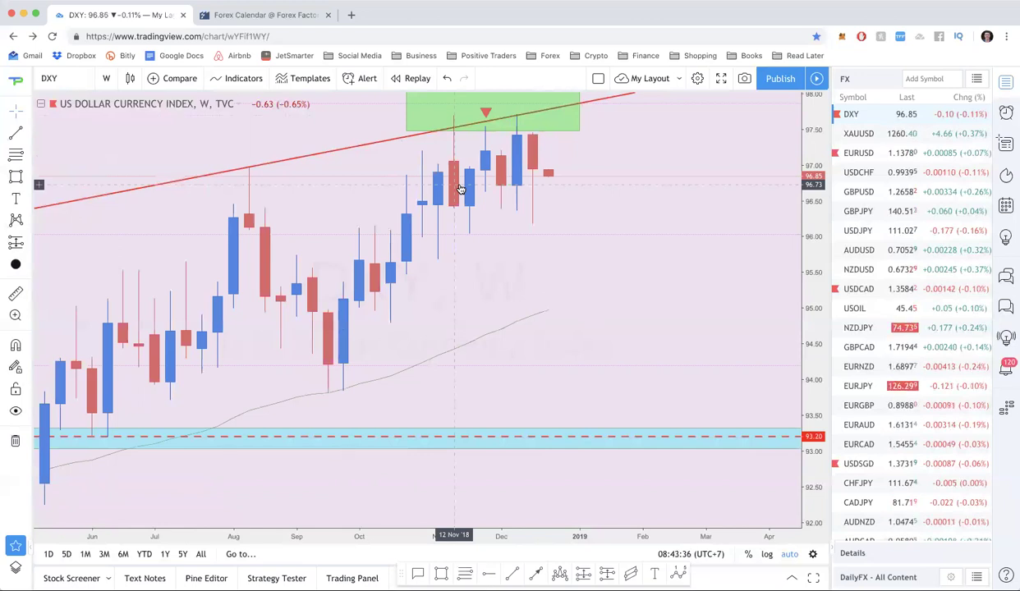
{"action": "scroll", "coordinate": [479, 194], "scroll_direction": "down", "scroll_amount": 5}
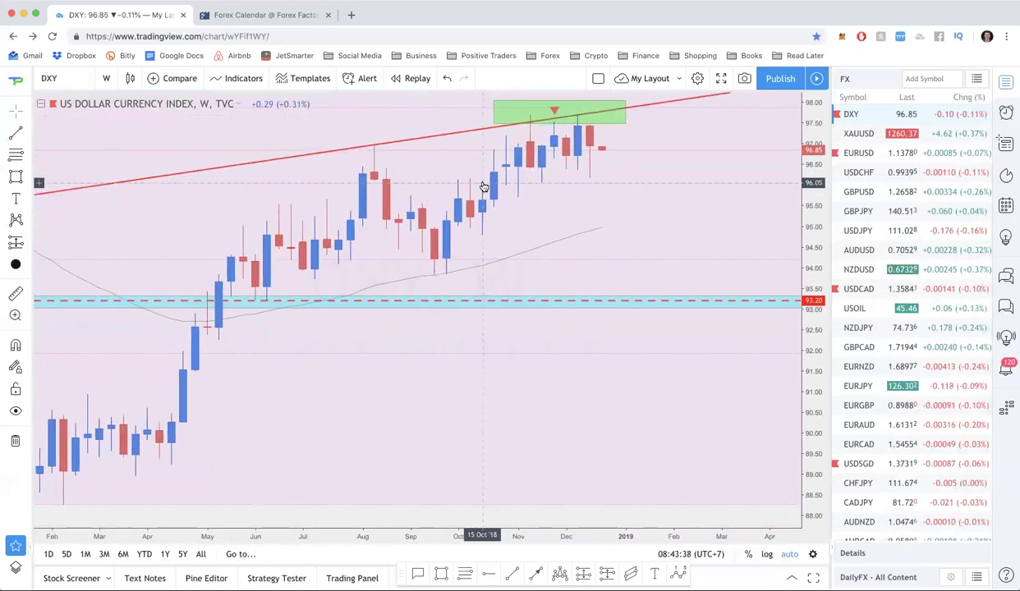
{"action": "scroll", "coordinate": [519, 183], "scroll_direction": "up", "scroll_amount": 3}
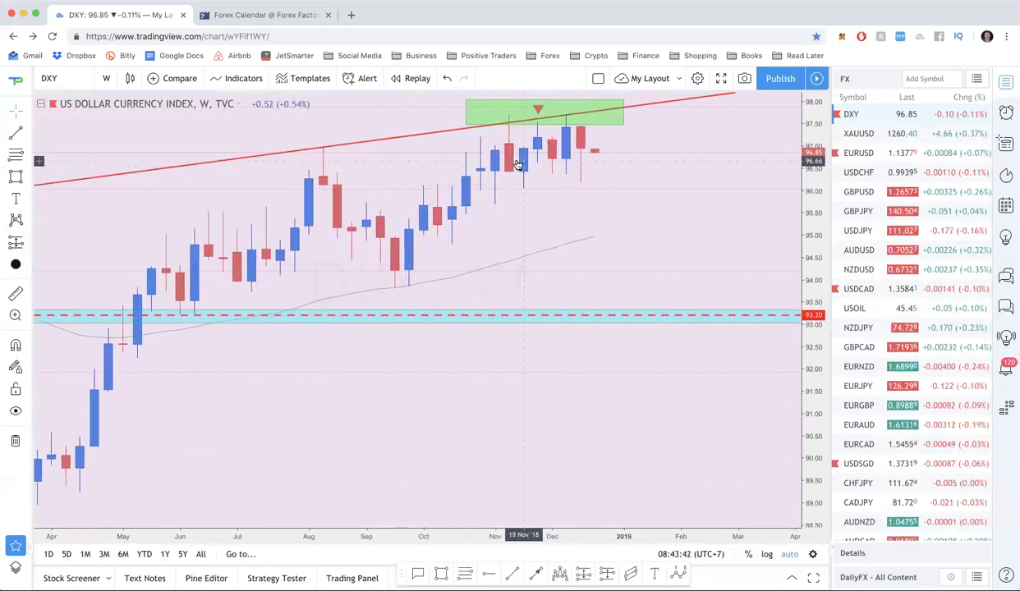
{"action": "scroll", "coordinate": [517, 165], "scroll_direction": "up", "scroll_amount": 3}
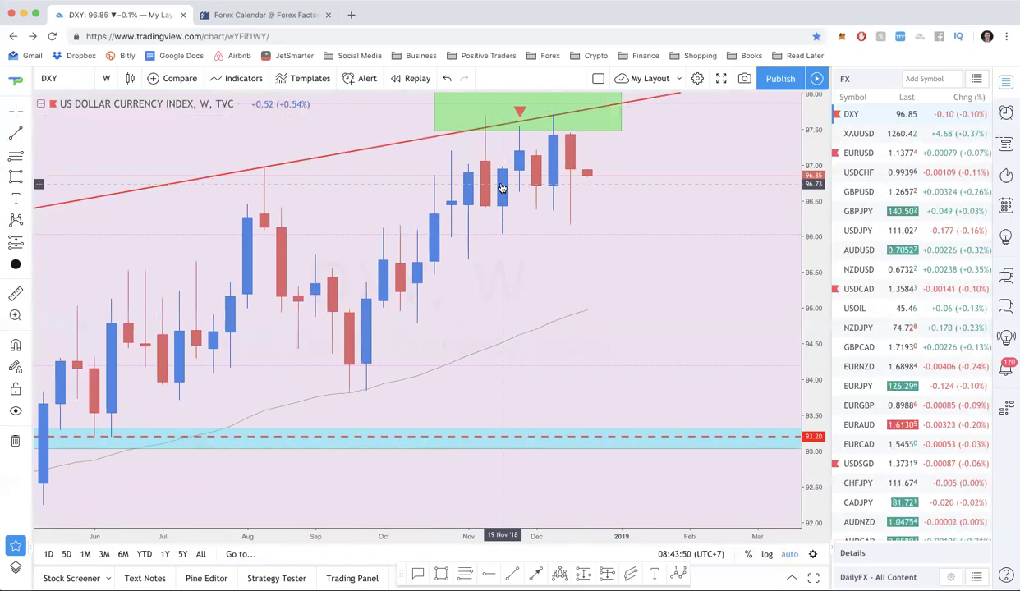
{"action": "scroll", "coordinate": [501, 189], "scroll_direction": "down", "scroll_amount": 1}
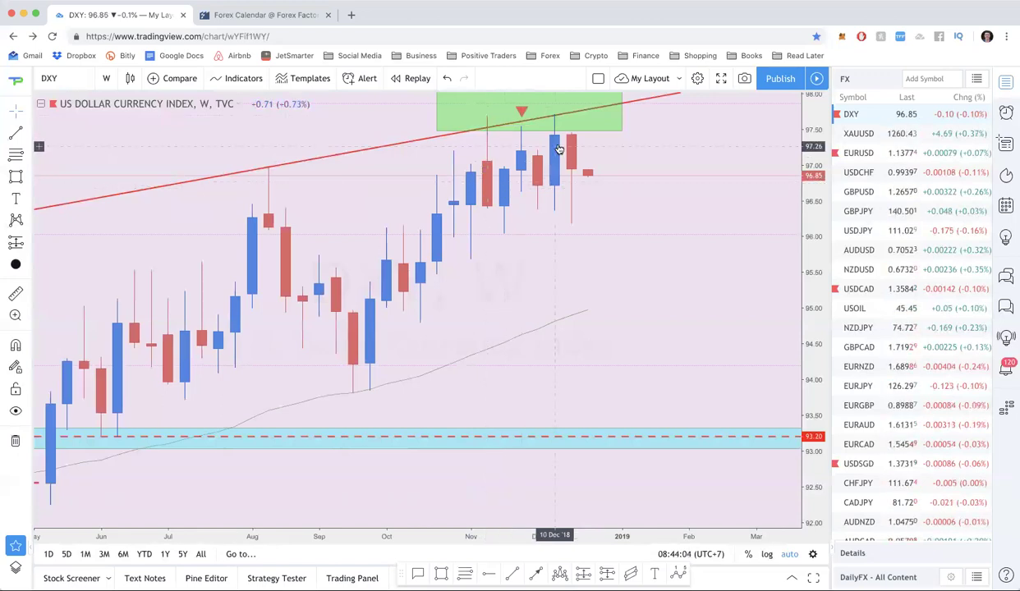
Switch the DXY chart to the daily timeframe and inspect the November and December candles below the green zone
{"action": "type", "text": "1D"}
{"action": "key", "text": "Return"}
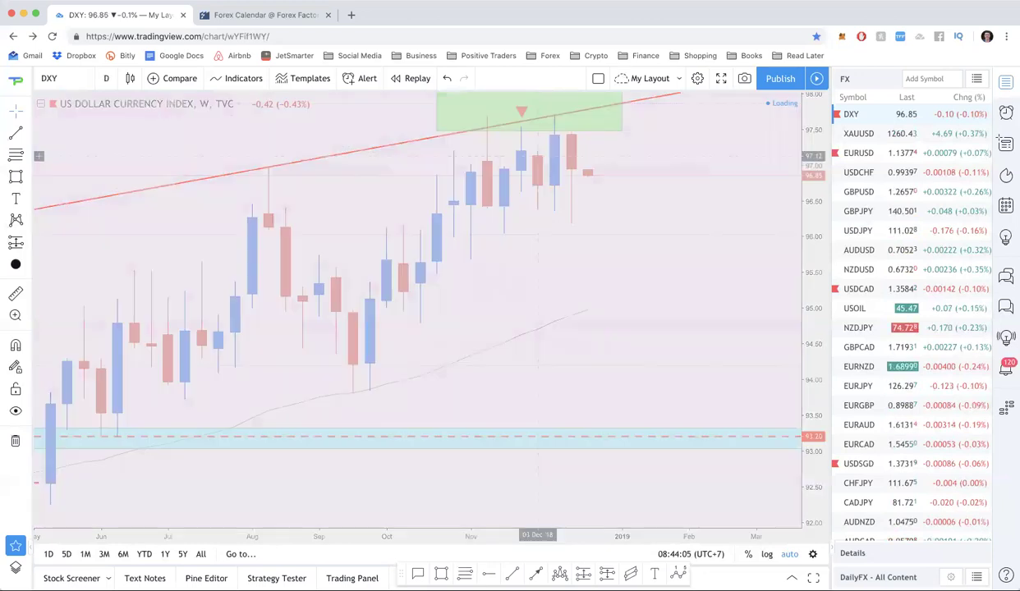
{"action": "scroll", "coordinate": [538, 156], "scroll_direction": "down", "scroll_amount": 4}
{"action": "scroll", "coordinate": [546, 156], "scroll_direction": "down", "scroll_amount": 2}
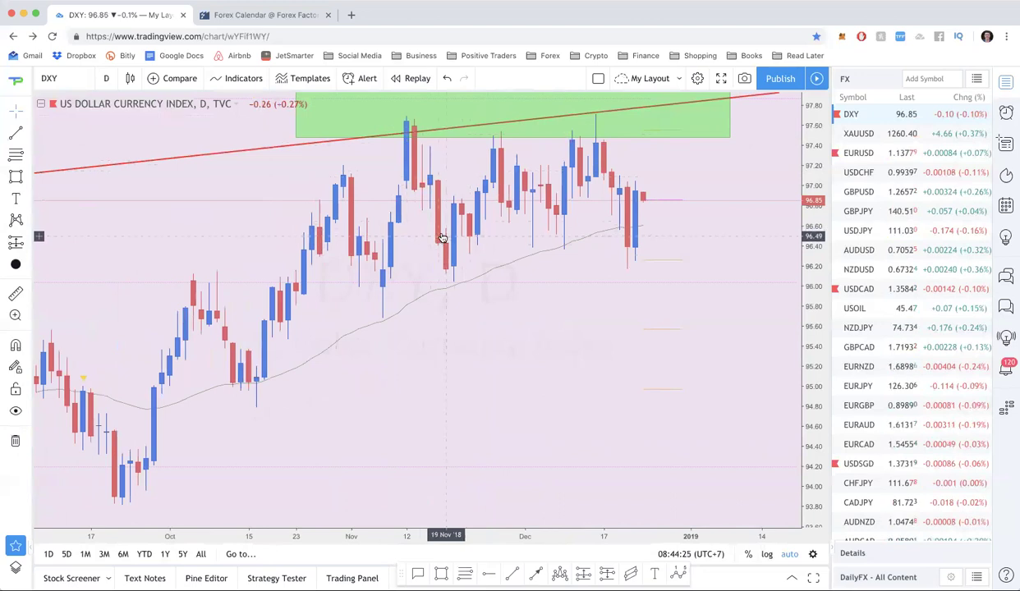
{"action": "scroll", "coordinate": [438, 236], "scroll_direction": "up", "scroll_amount": 5}
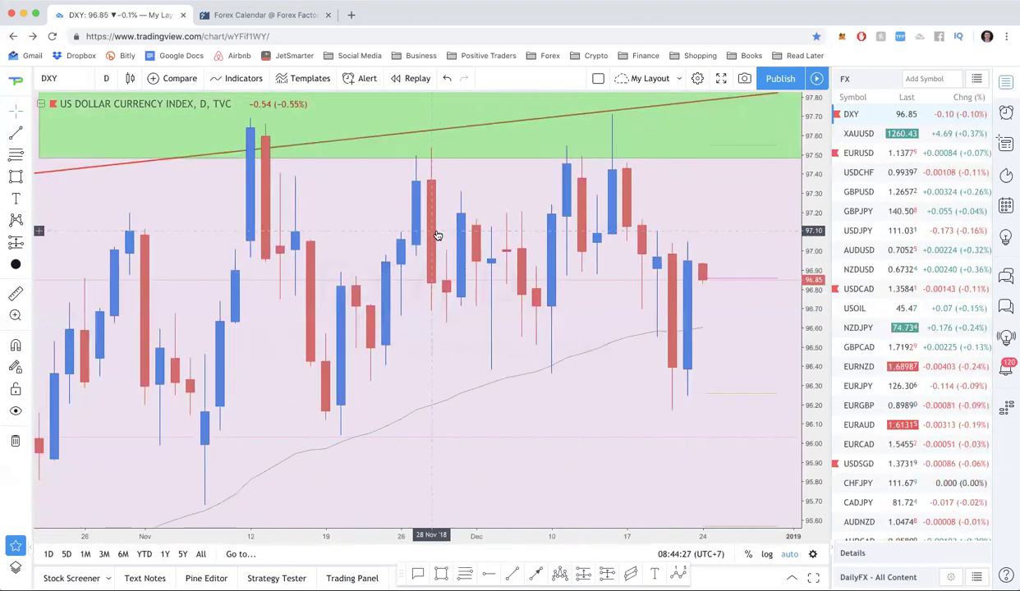
{"action": "scroll", "coordinate": [437, 236], "scroll_direction": "left", "scroll_amount": 3}
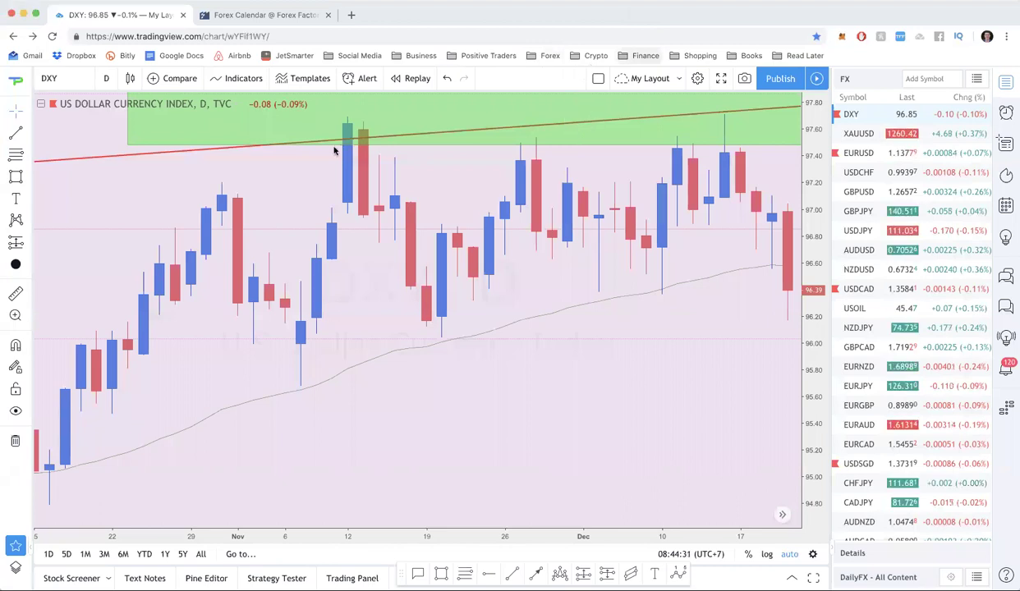
Mark the mid-November reversal freehand with a loop, brackets around its first two candles, and arrows for the rise and drop
{"action": "mouse_move", "coordinate": [393, 128]}
{"action": "left_mouse_down"}
{"action": "mouse_move", "coordinate": [325, 170]}
{"action": "mouse_move", "coordinate": [365, 256]}
{"action": "mouse_move", "coordinate": [407, 294]}
{"action": "mouse_move", "coordinate": [427, 254]}
{"action": "left_mouse_up"}
{"action": "left_click_drag", "start_coordinate": [429, 179], "coordinate": [412, 141]}
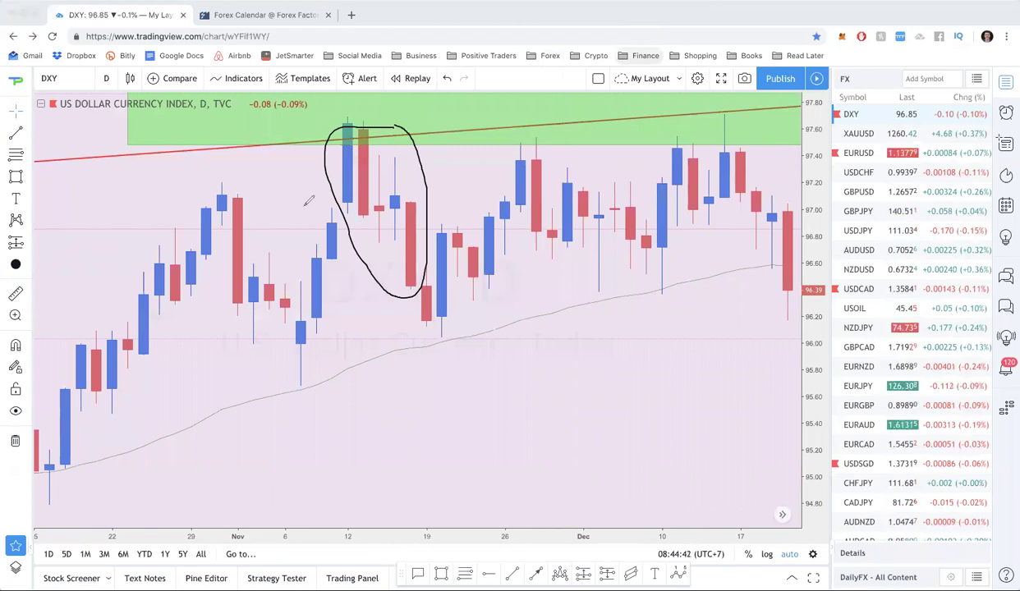
{"action": "mouse_move", "coordinate": [303, 229]}
{"action": "left_mouse_down"}
{"action": "mouse_move", "coordinate": [305, 176]}
{"action": "mouse_move", "coordinate": [333, 159]}
{"action": "left_mouse_up"}
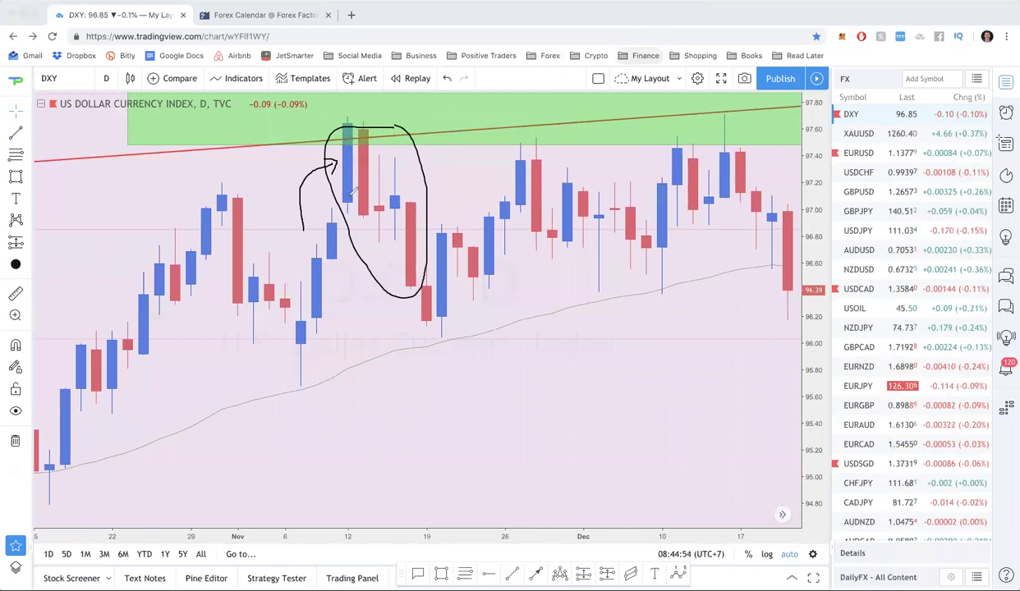
{"action": "mouse_move", "coordinate": [350, 119]}
{"action": "left_mouse_down"}
{"action": "mouse_move", "coordinate": [337, 125]}
{"action": "mouse_move", "coordinate": [333, 215]}
{"action": "left_mouse_up"}
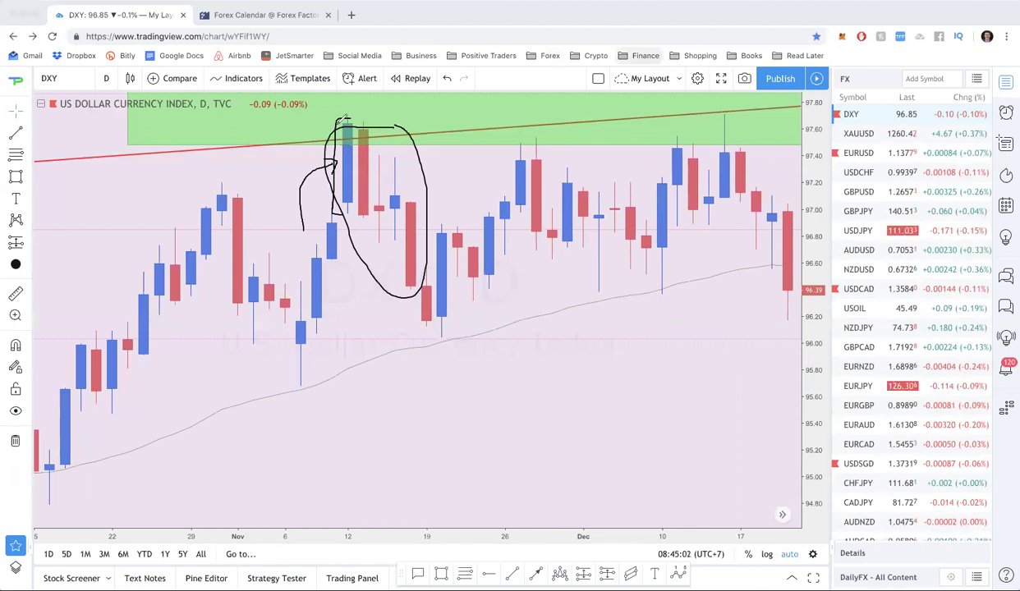
{"action": "left_click_drag", "start_coordinate": [350, 125], "coordinate": [380, 135]}
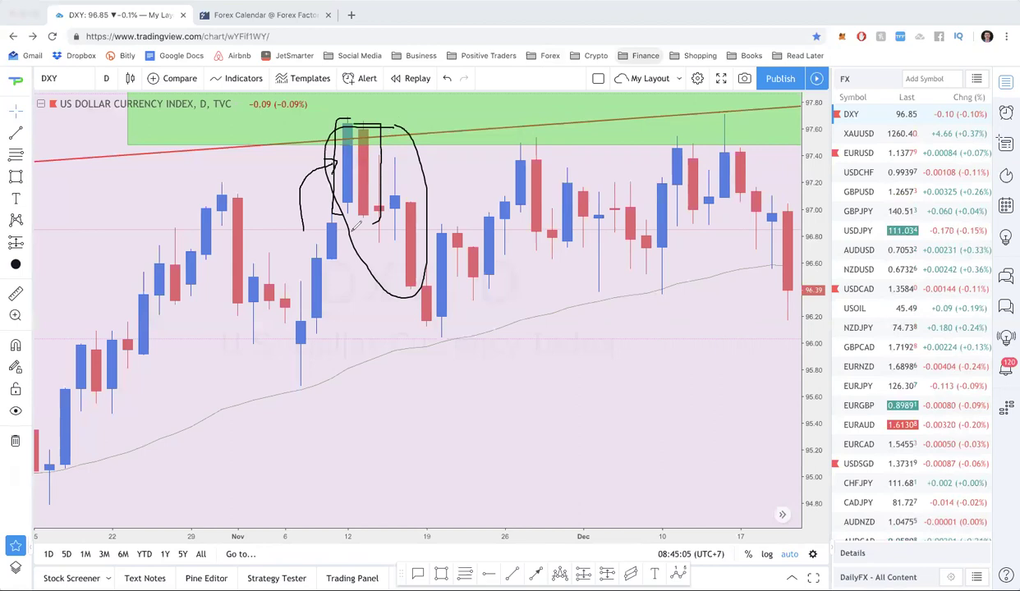
{"action": "mouse_move", "coordinate": [379, 215]}
{"action": "left_mouse_down"}
{"action": "mouse_move", "coordinate": [411, 251]}
{"action": "mouse_move", "coordinate": [437, 312]}
{"action": "left_mouse_up"}
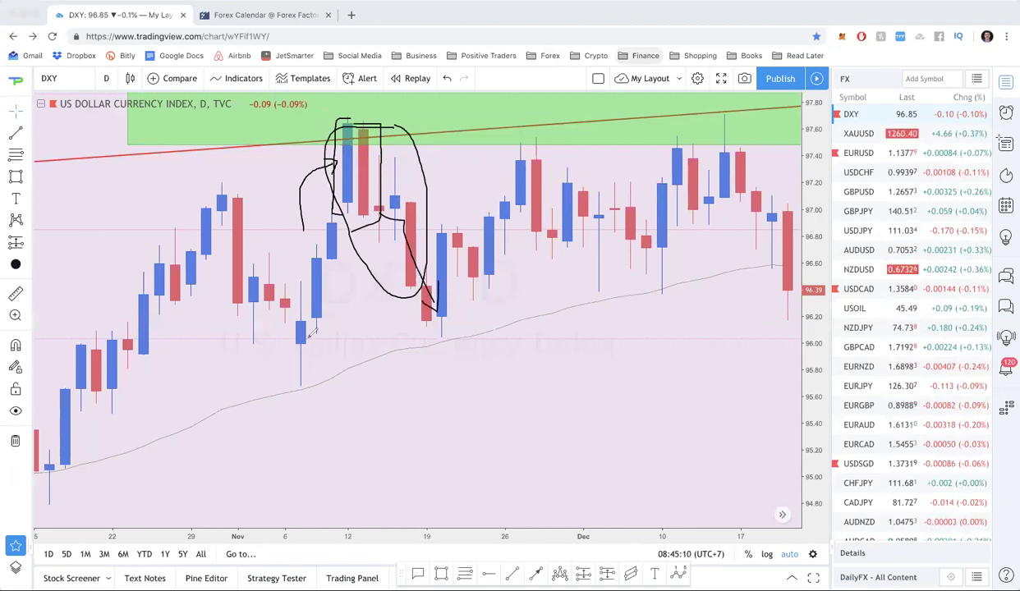
Circle the early-November lows freehand, extend a support line to the November 19 low, and trace the swings into mid-December
{"action": "mouse_move", "coordinate": [331, 303]}
{"action": "left_mouse_down"}
{"action": "mouse_move", "coordinate": [216, 289]}
{"action": "mouse_move", "coordinate": [168, 297]}
{"action": "mouse_move", "coordinate": [192, 338]}
{"action": "mouse_move", "coordinate": [364, 341]}
{"action": "mouse_move", "coordinate": [364, 297]}
{"action": "left_mouse_up"}
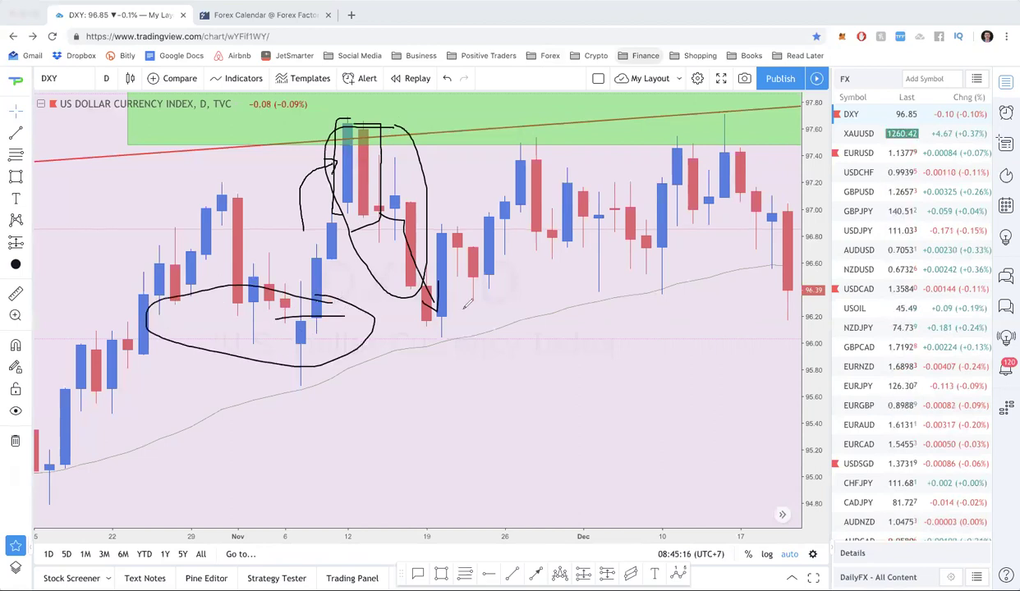
{"action": "mouse_move", "coordinate": [444, 283]}
{"action": "left_mouse_down"}
{"action": "mouse_move", "coordinate": [453, 255]}
{"action": "mouse_move", "coordinate": [542, 136]}
{"action": "mouse_move", "coordinate": [566, 239]}
{"action": "mouse_move", "coordinate": [639, 237]}
{"action": "mouse_move", "coordinate": [652, 246]}
{"action": "mouse_move", "coordinate": [659, 289]}
{"action": "left_mouse_up"}
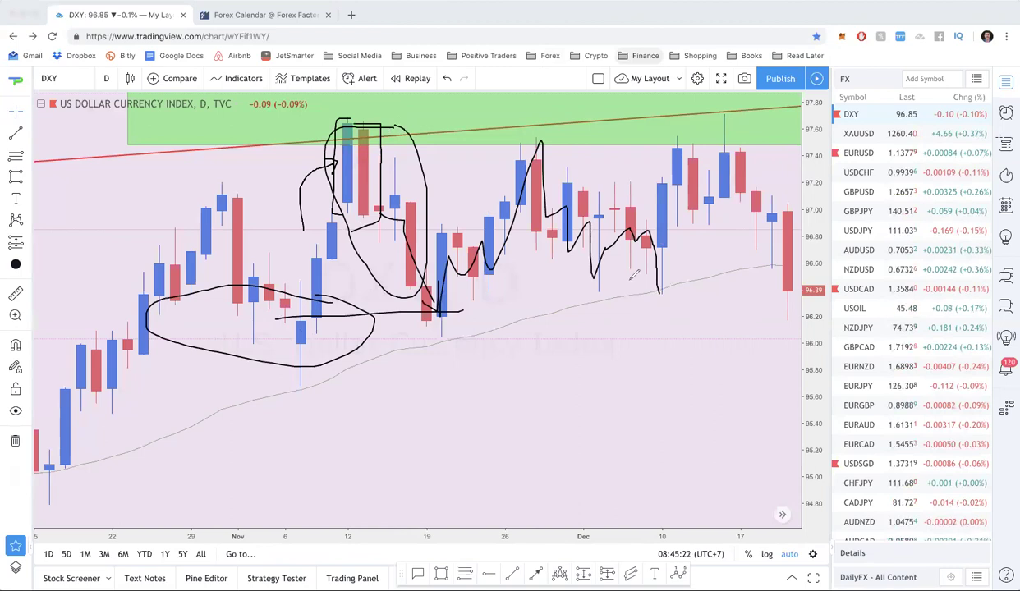
{"action": "mouse_move", "coordinate": [662, 213]}
{"action": "left_mouse_down"}
{"action": "mouse_move", "coordinate": [675, 150]}
{"action": "mouse_move", "coordinate": [684, 218]}
{"action": "mouse_move", "coordinate": [741, 187]}
{"action": "left_mouse_up"}
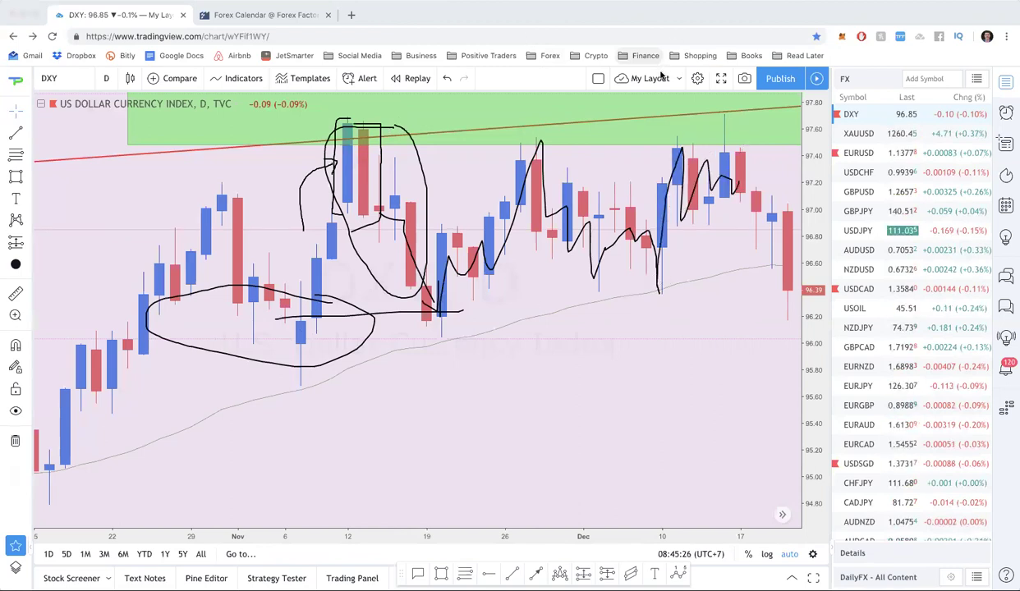
Clear all freehand annotations and return the DXY chart to the weekly timeframe
{"action": "key", "text": "Escape"}
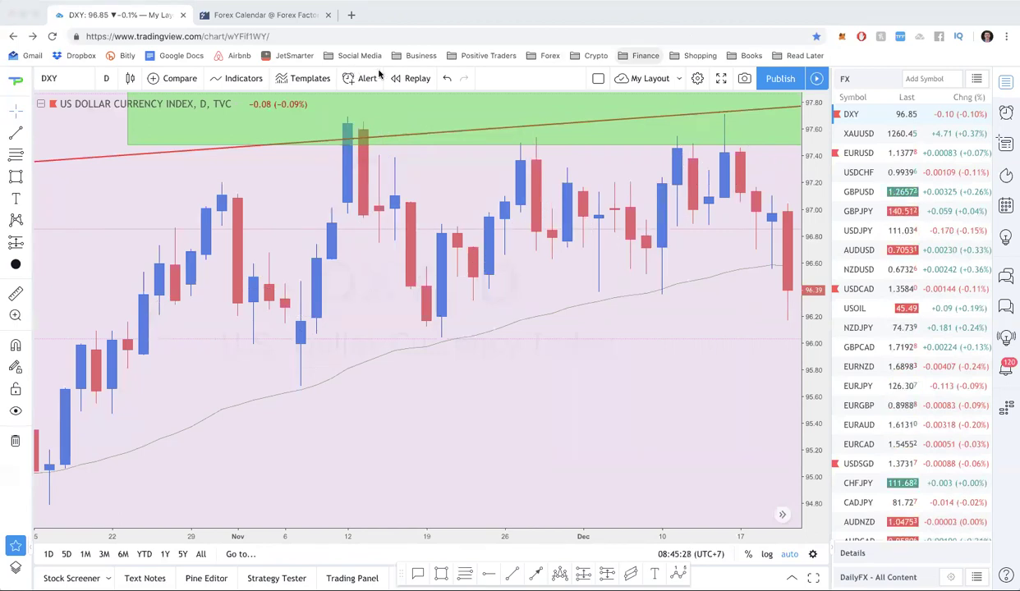
{"action": "scroll", "coordinate": [427, 216], "scroll_direction": "down", "scroll_amount": 2}
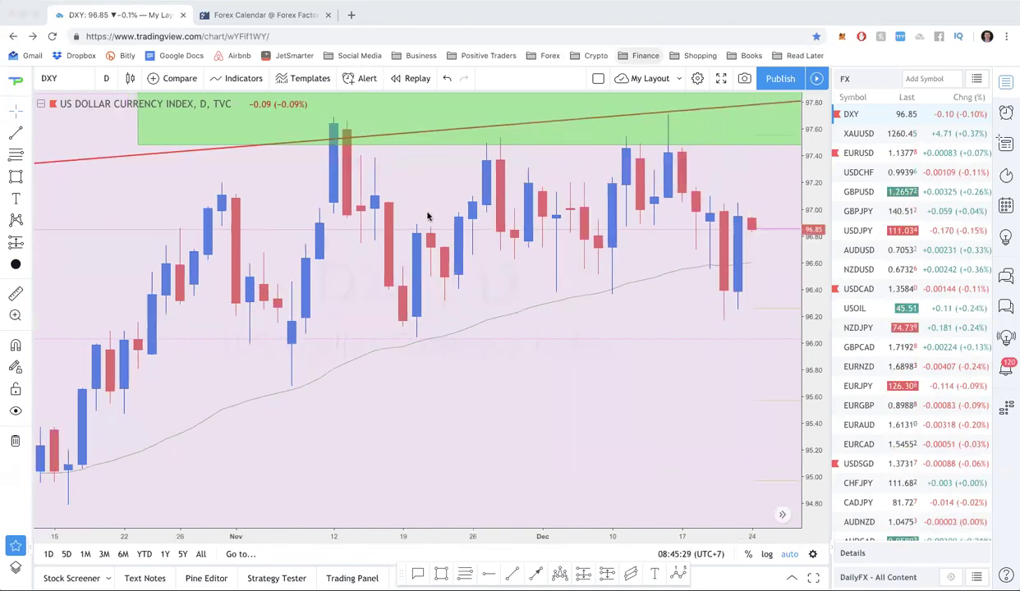
{"action": "scroll", "coordinate": [427, 216], "scroll_direction": "right", "scroll_amount": 5}
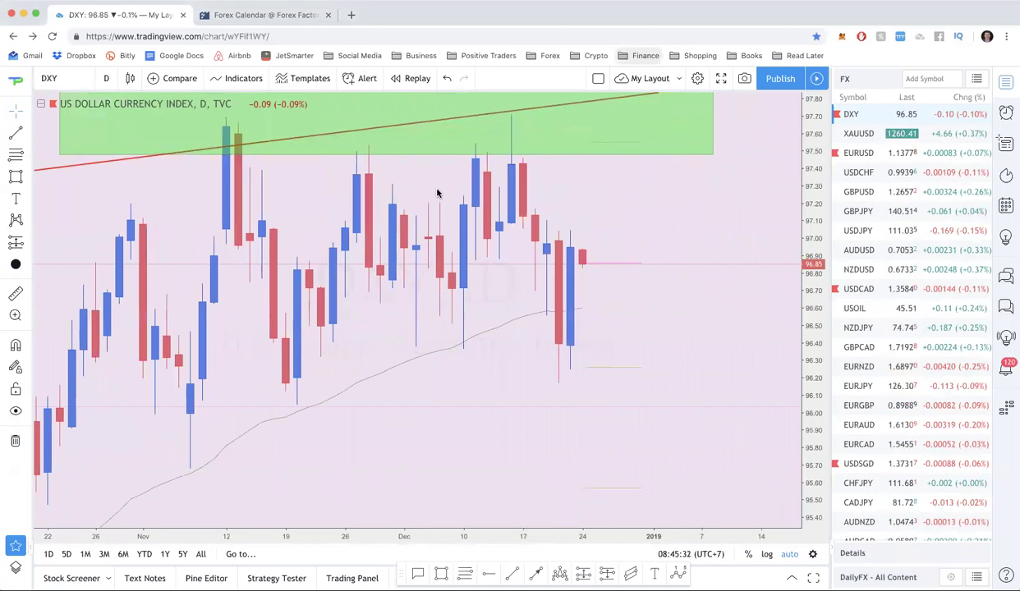
{"action": "type", "text": "1W"}
{"action": "key", "text": "Return"}
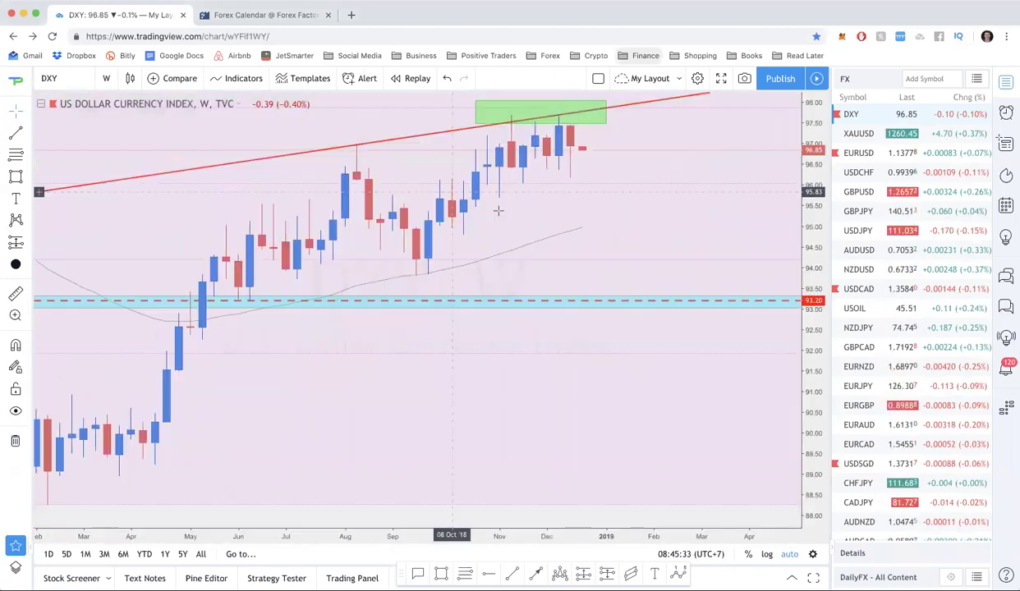
Switch to the Forex Factory calendar, open the week of Dec 16 to Dec 22, and review the Dec 19 and Dec 20 events
{"action": "scroll", "coordinate": [498, 211], "scroll_direction": "up", "scroll_amount": 4}
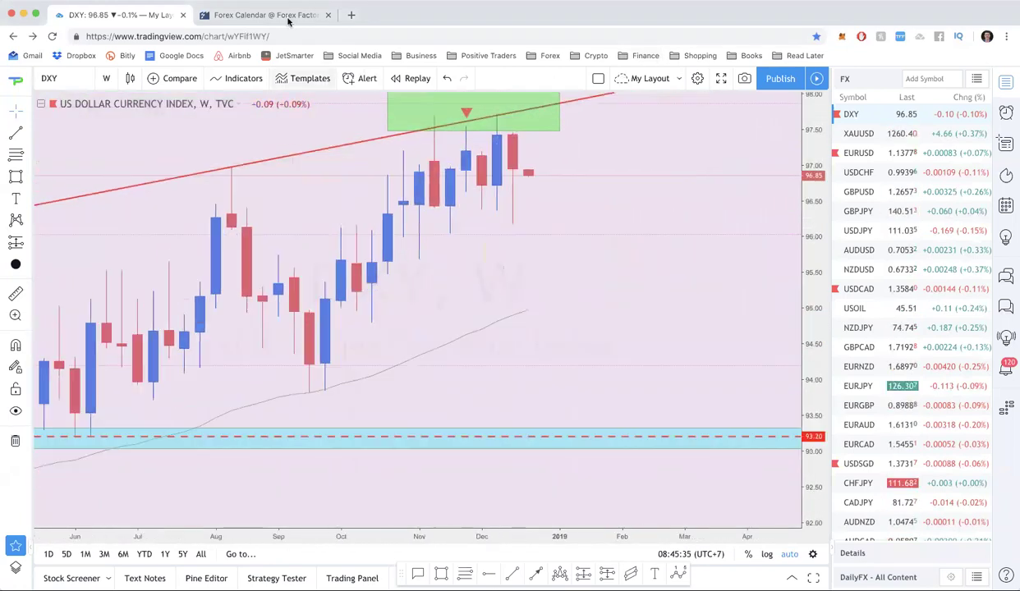
{"action": "left_click", "coordinate": [288, 18]}
{"action": "scroll", "coordinate": [189, 239], "scroll_direction": "up", "scroll_amount": 5}
{"action": "left_click", "coordinate": [131, 197]}
{"action": "scroll", "coordinate": [267, 330], "scroll_direction": "down", "scroll_amount": 5}
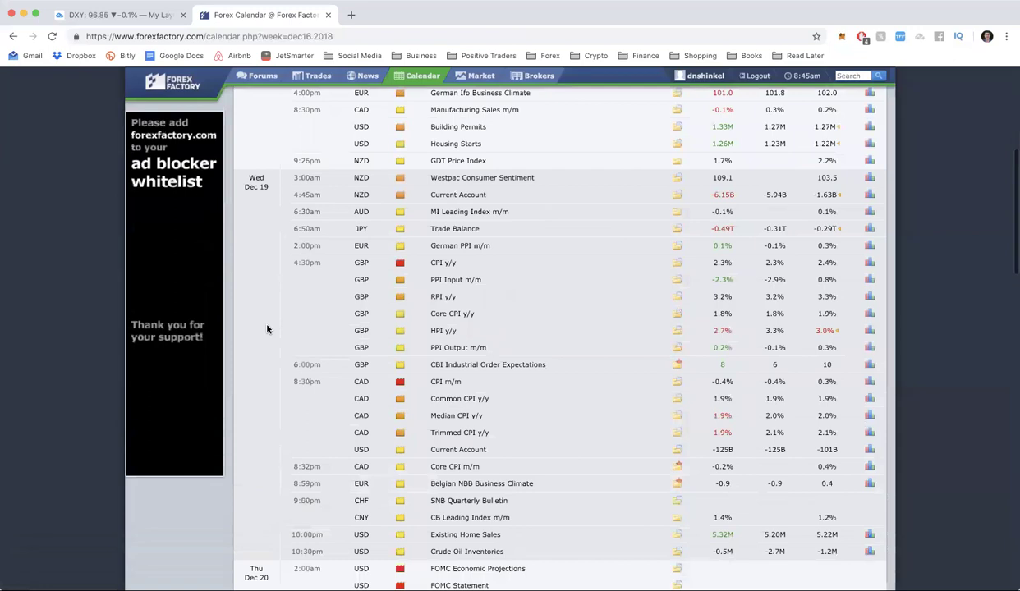
{"action": "scroll", "coordinate": [267, 329], "scroll_direction": "down", "scroll_amount": 3}
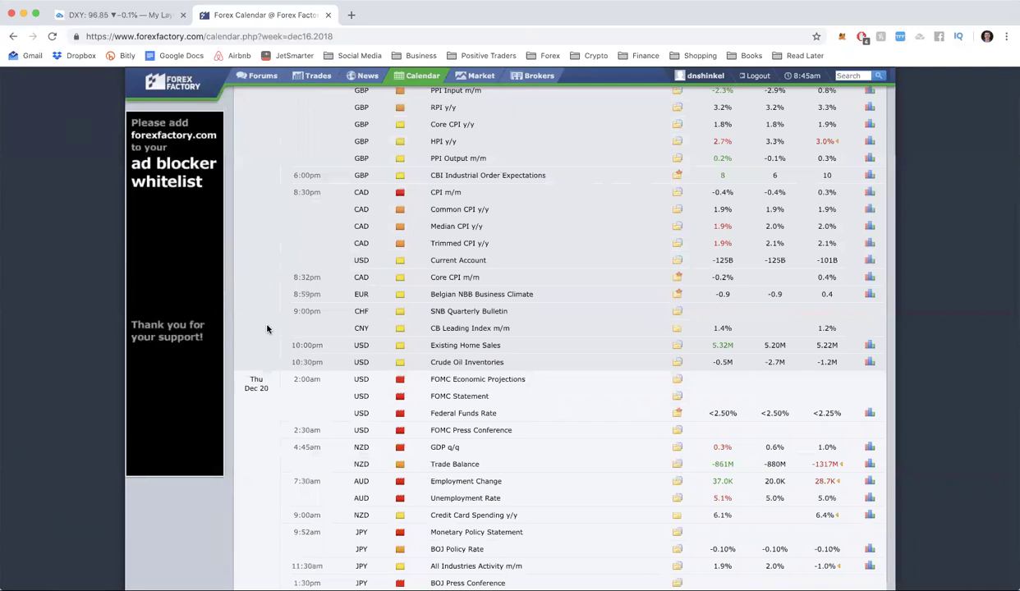
Match the calendar site's time zone automatically to the device clock, (GMT -8:00) Pacific Time, and save the settings
{"action": "left_click", "coordinate": [794, 75]}
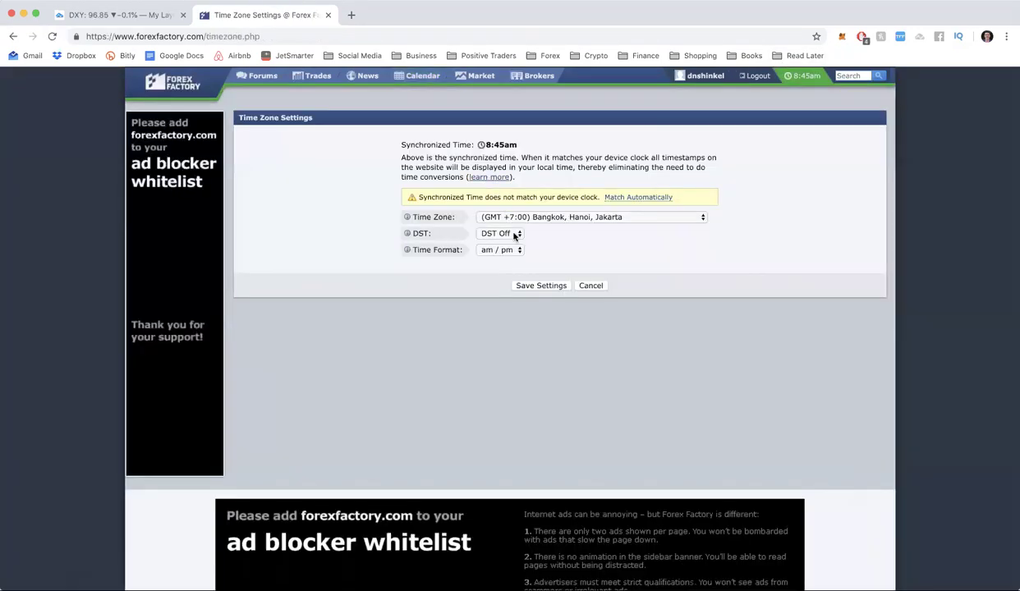
{"action": "left_click", "coordinate": [631, 197]}
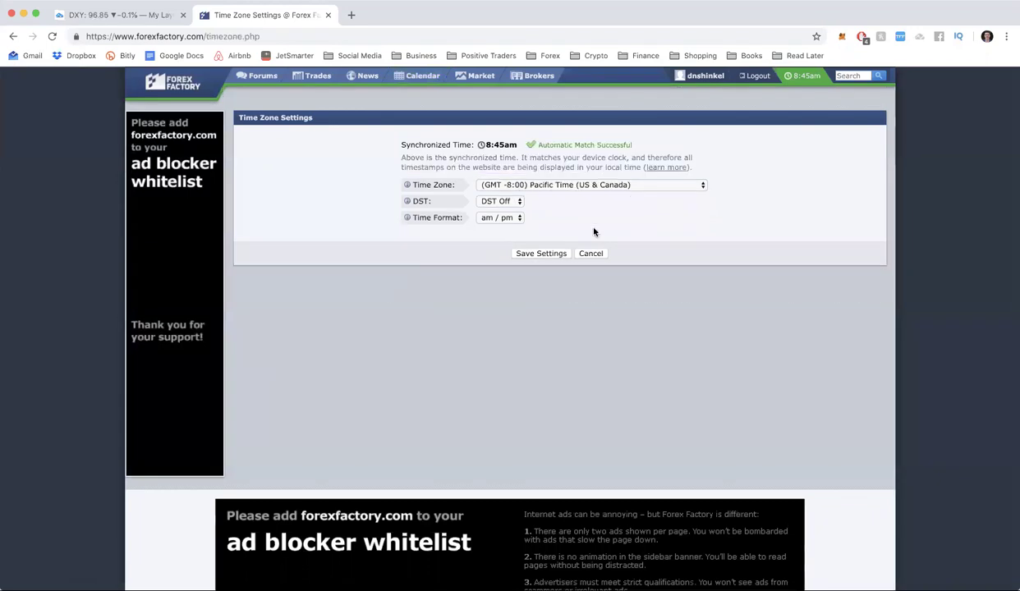
{"action": "left_click", "coordinate": [544, 254]}
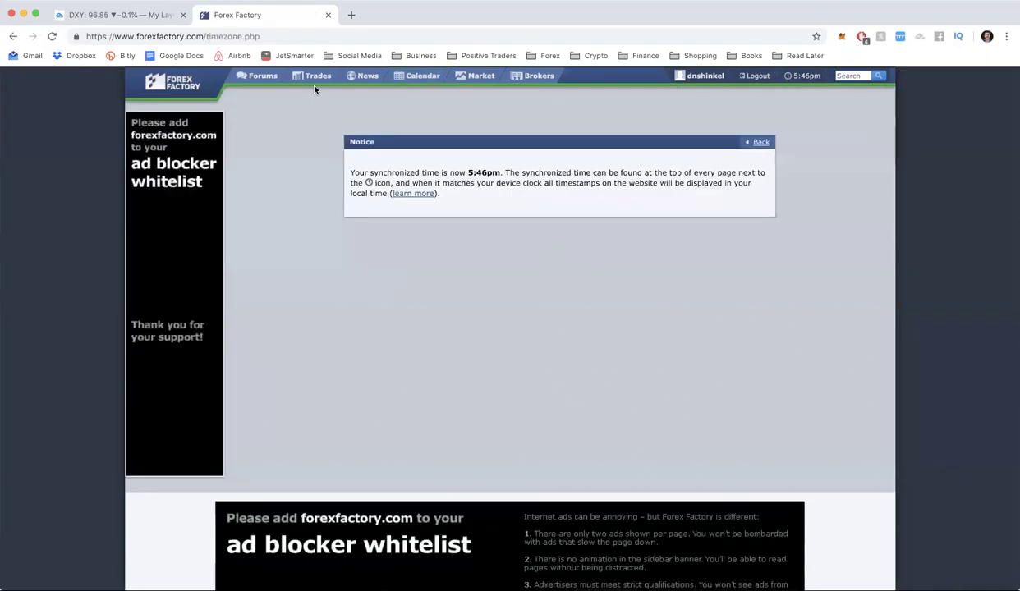
Reopen the calendar for the week of Dec 16 to Dec 22 and examine the Dec 19 releases around the FOMC events
{"action": "left_click", "coordinate": [419, 76]}
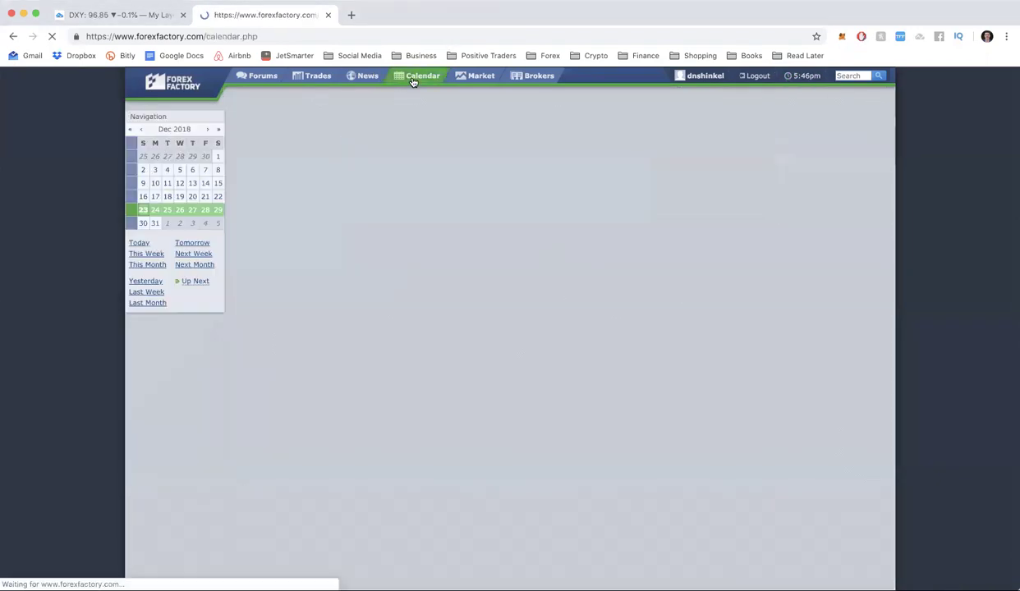
{"action": "scroll", "coordinate": [330, 357], "scroll_direction": "down", "scroll_amount": 5}
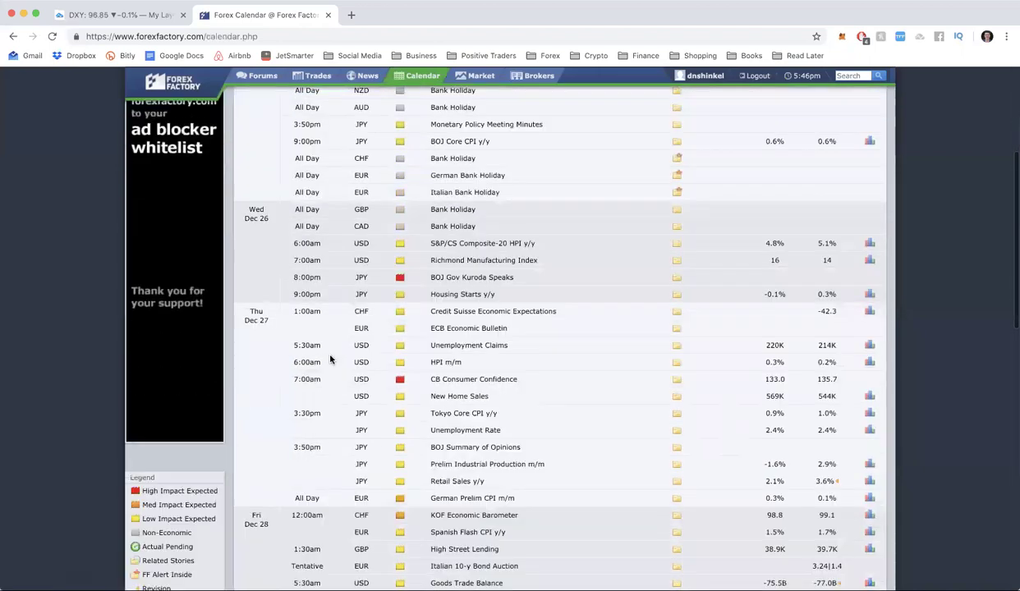
{"action": "scroll", "coordinate": [330, 357], "scroll_direction": "up", "scroll_amount": 6}
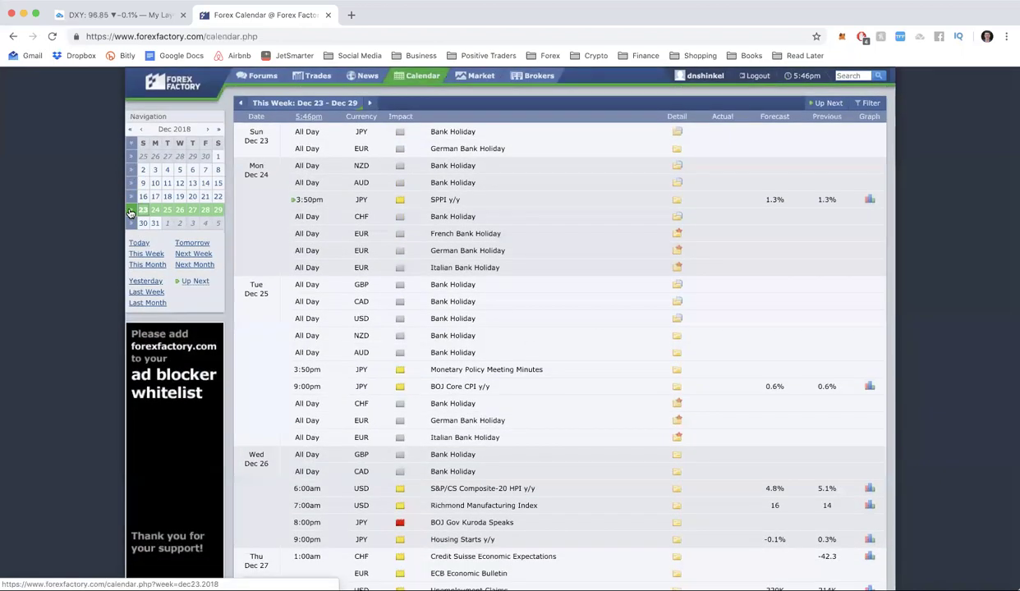
{"action": "left_click", "coordinate": [129, 201]}
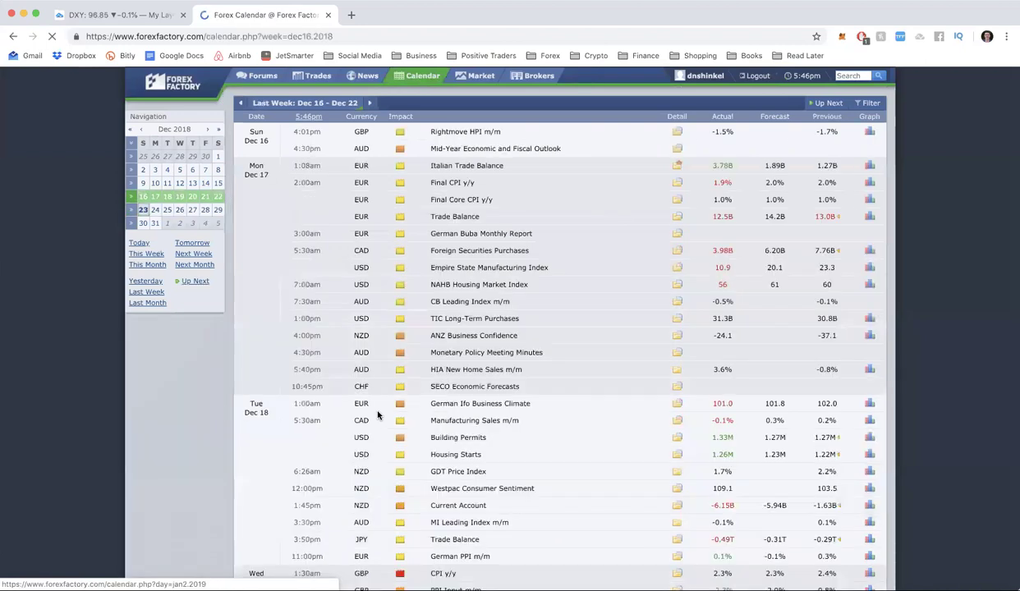
{"action": "scroll", "coordinate": [378, 415], "scroll_direction": "down", "scroll_amount": 5}
{"action": "scroll", "coordinate": [378, 414], "scroll_direction": "down", "scroll_amount": 8}
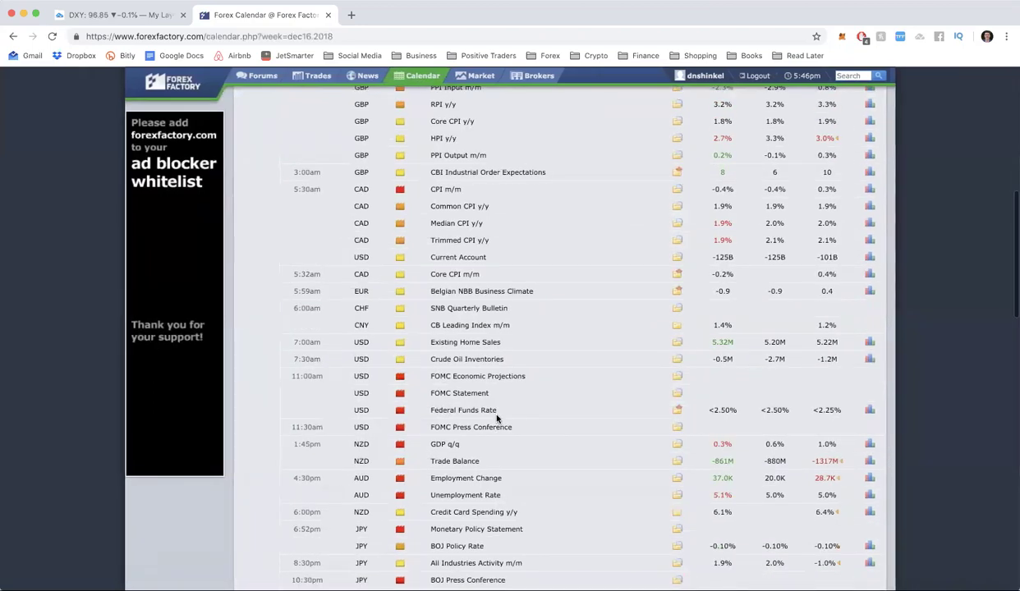
{"action": "scroll", "coordinate": [496, 415], "scroll_direction": "up", "scroll_amount": 3}
{"action": "scroll", "coordinate": [496, 417], "scroll_direction": "down", "scroll_amount": 2}
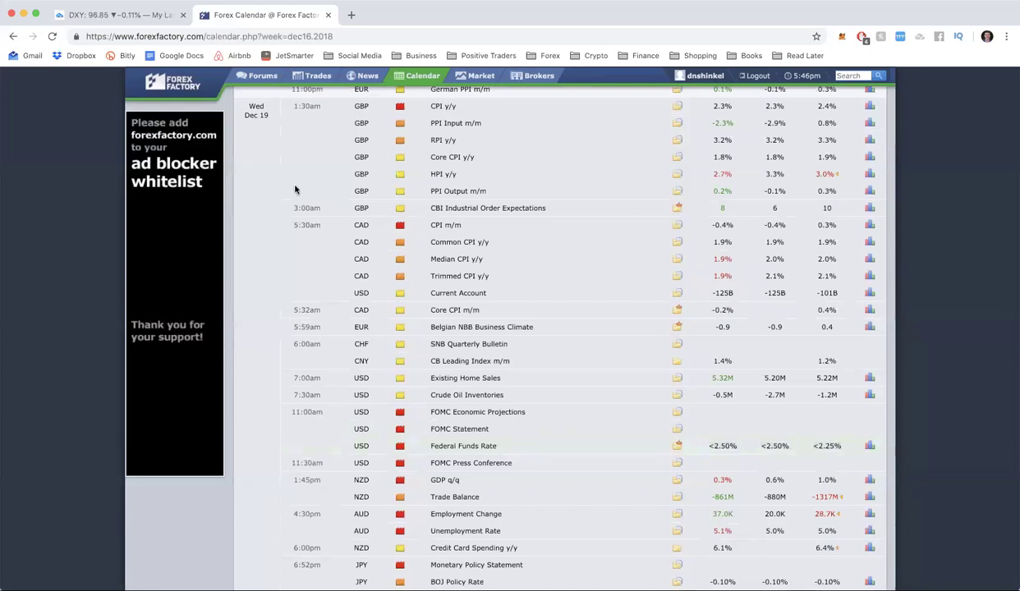
Switch back to TradingView and view the weekly DXY chart from mid-2017 to the green resistance zone
{"action": "left_click", "coordinate": [133, 18]}
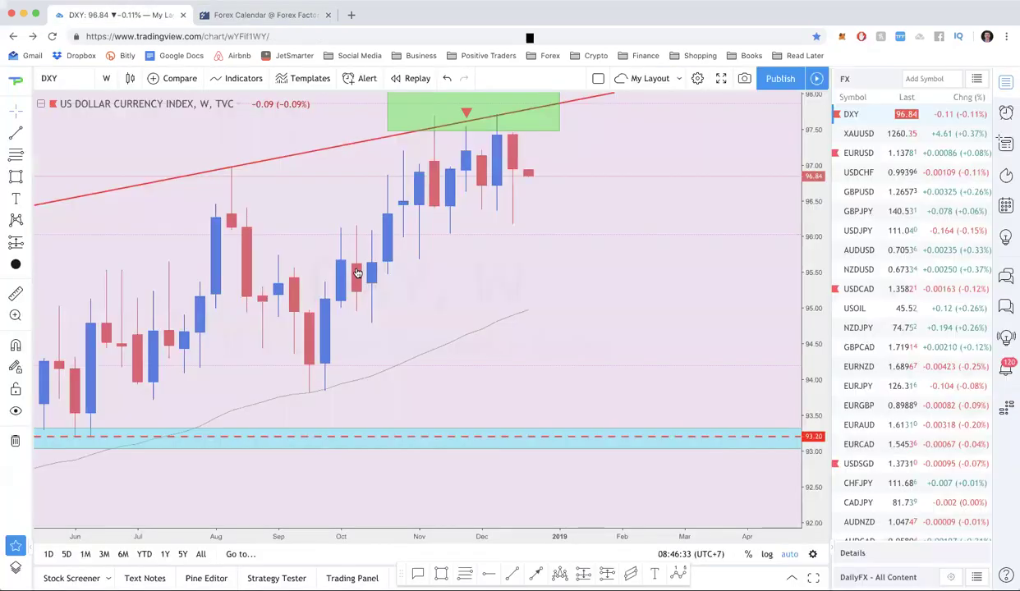
{"action": "scroll", "coordinate": [358, 273], "scroll_direction": "down", "scroll_amount": 5}
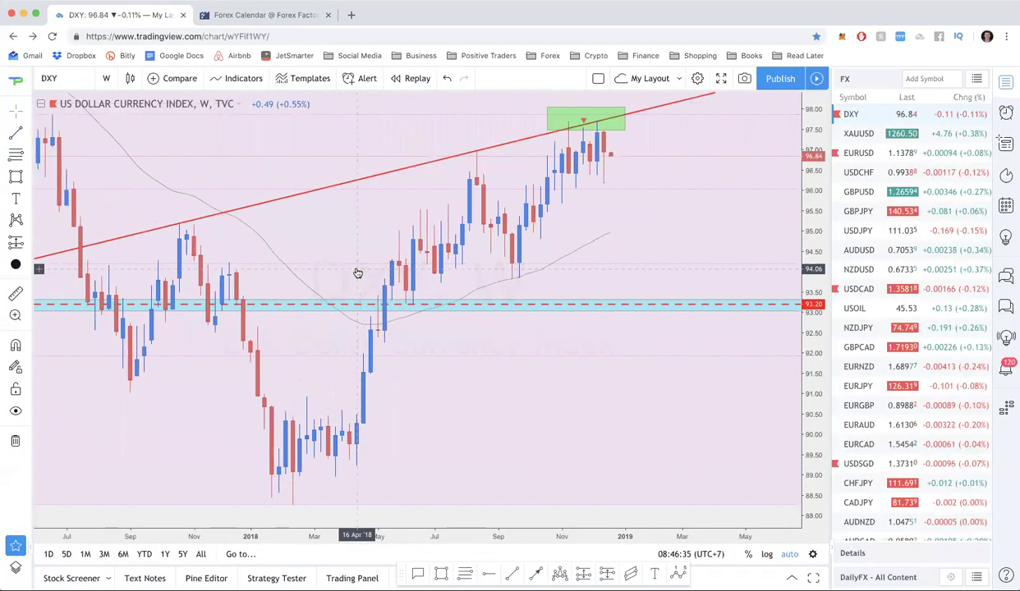